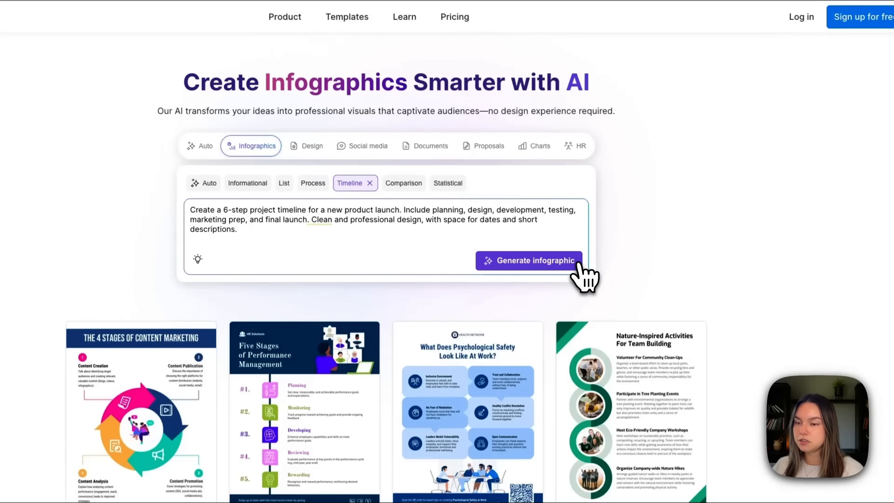
# Generate the timeline infographic from the 6-step product launch prompt and open the generated design for customizing
pyautogui.click(577, 265)
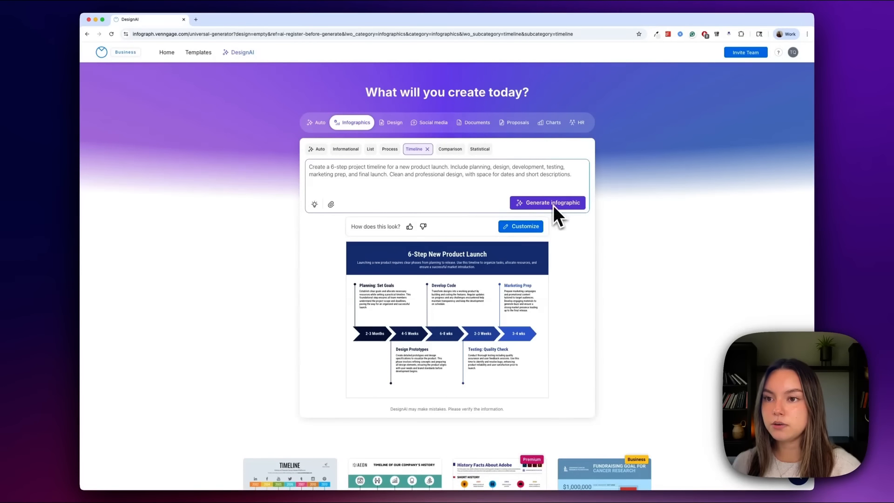
pyautogui.click(535, 227)
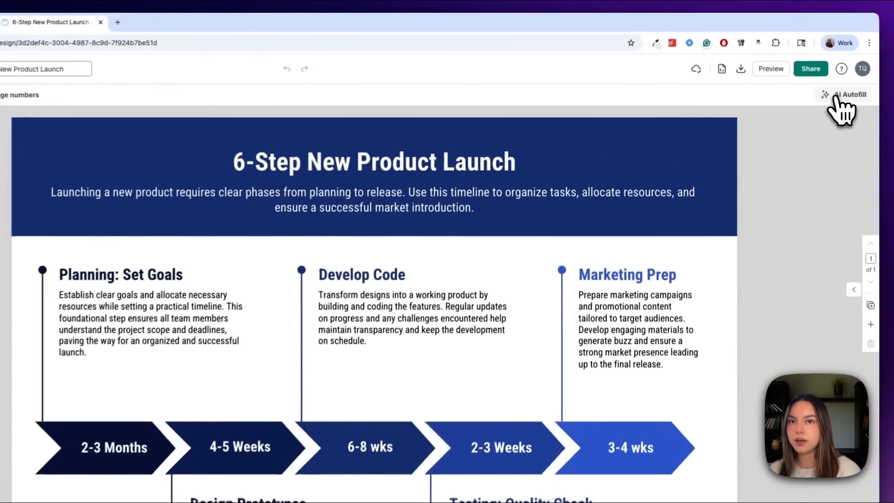
# Use AI Autofill with "The milestones/goals are for a Beta launch. The timeline should be for August 15-September 20th." and accept the design for customizing
pyautogui.click(784, 71)
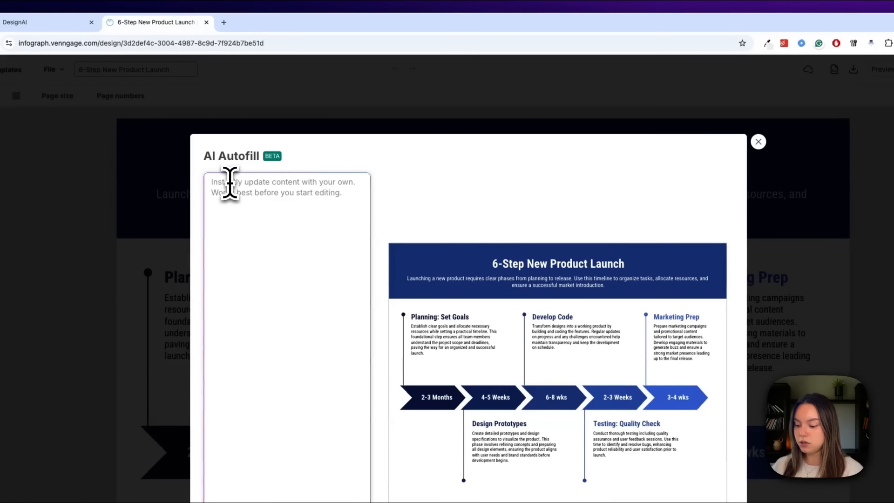
pyautogui.write('The milestones/goals are for a Beta launch. The timeline should be for August 15-September 20th.')
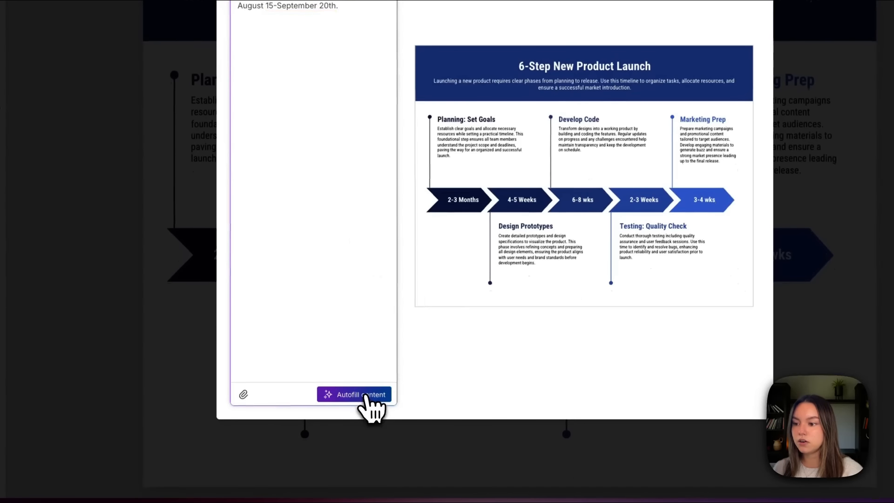
pyautogui.click(368, 396)
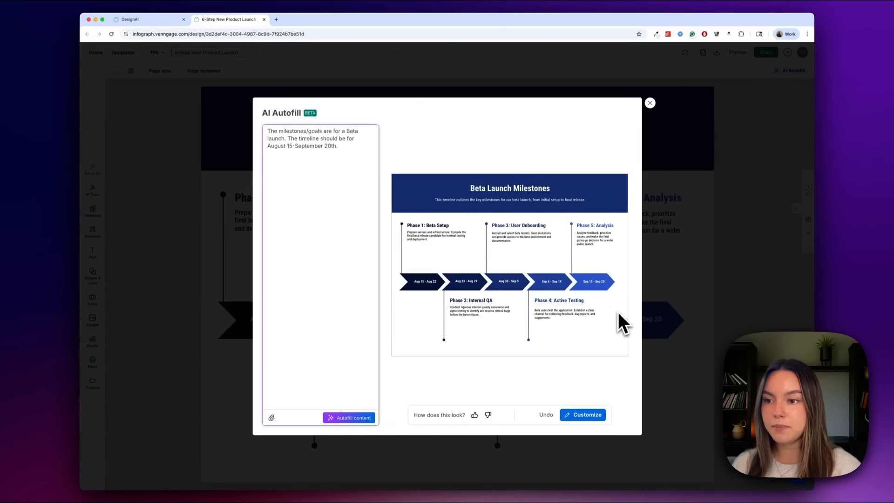
pyautogui.click(591, 416)
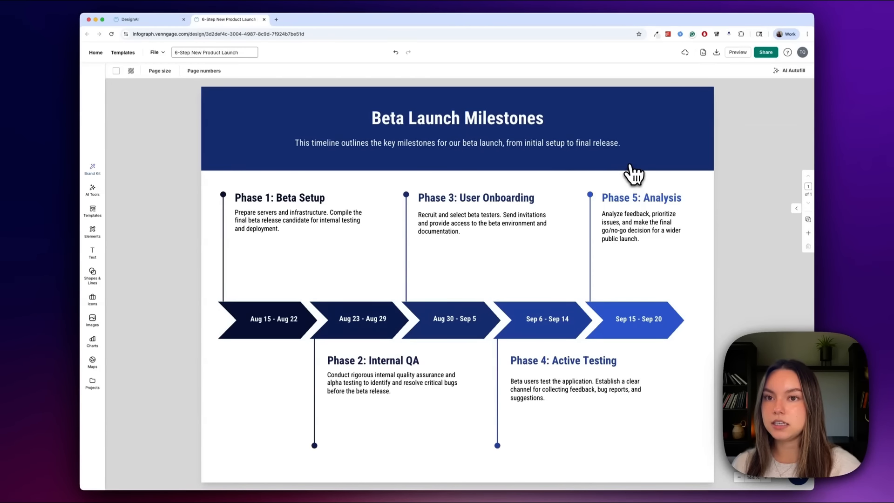
pyautogui.click(295, 201)
pyautogui.click(292, 237)
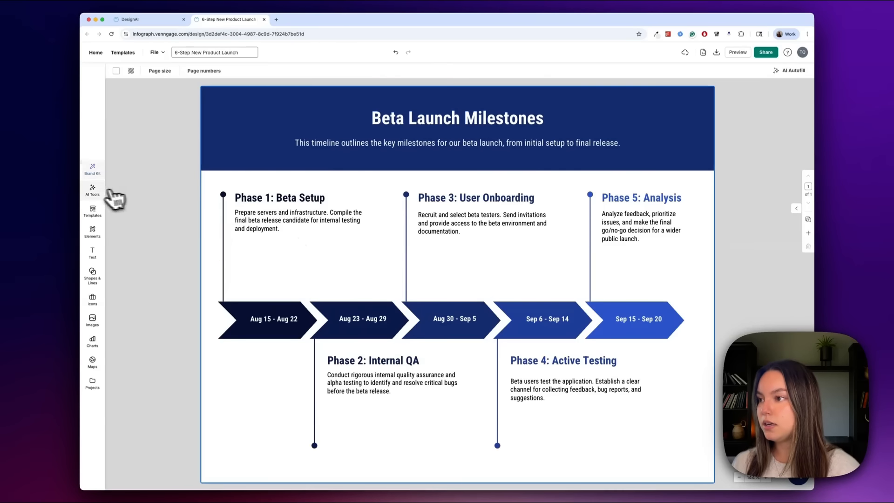
# Generate AI icons in the Gradient style for the prompt "hammer"
pyautogui.click(92, 191)
pyautogui.click(169, 174)
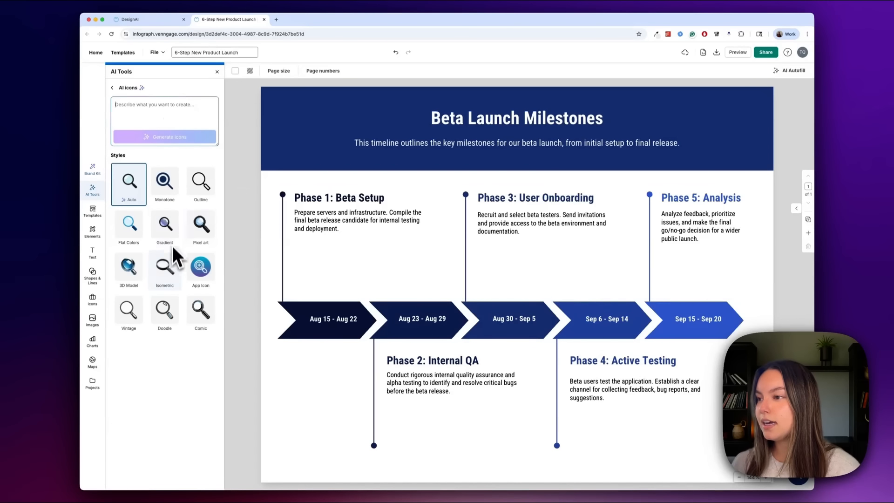
pyautogui.click(169, 227)
pyautogui.click(173, 108)
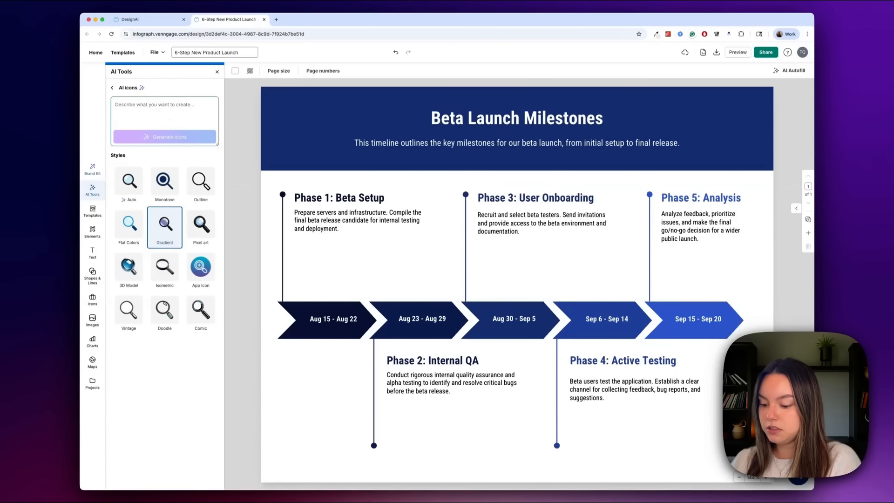
pyautogui.write('hammer')
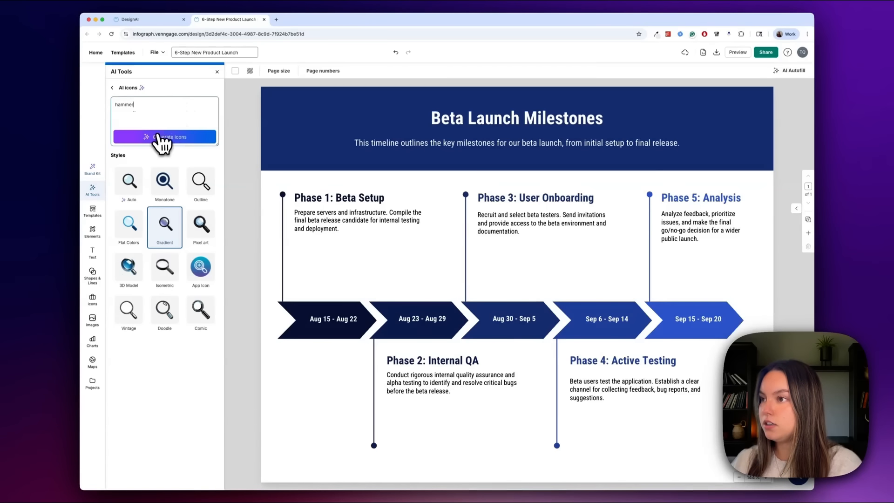
pyautogui.click(158, 136)
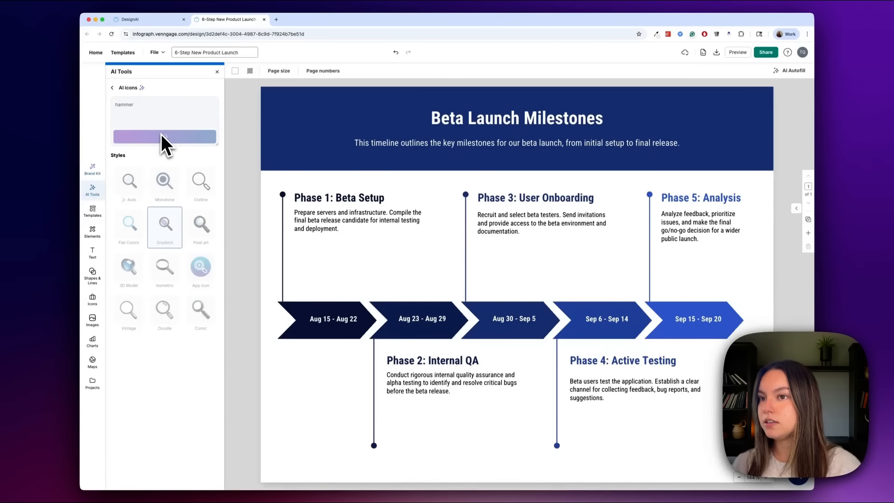
# Insert the upright hammer icon, shrink and tilt it, and place it just after the "Phase 1: Beta Setup" heading
pyautogui.moveTo(128, 124); pyautogui.dragTo(525, 180)
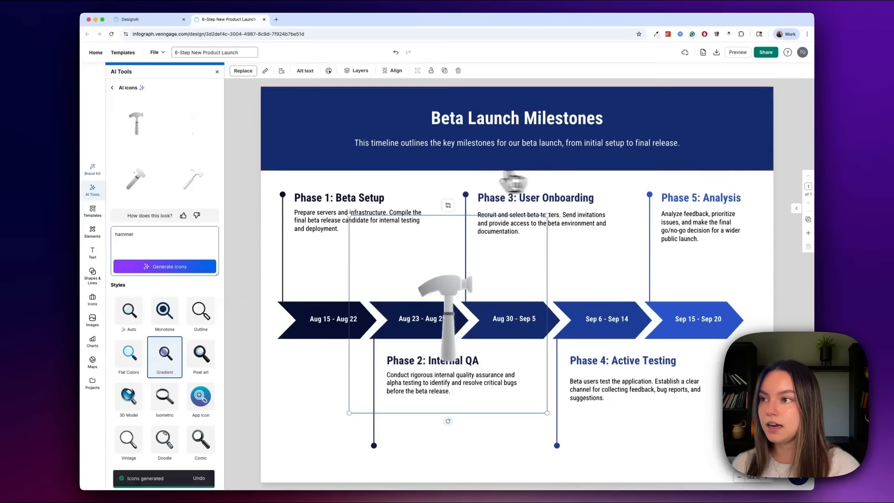
pyautogui.moveTo(547, 215); pyautogui.dragTo(377, 223)
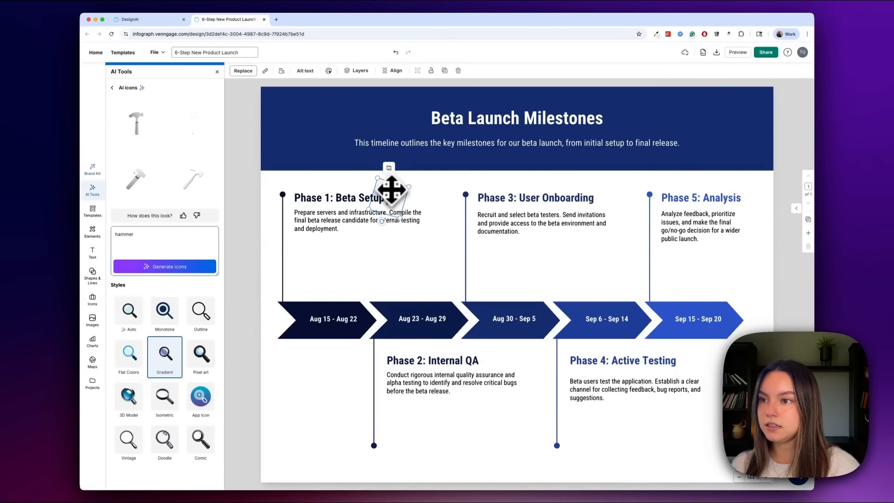
pyautogui.moveTo(391, 190); pyautogui.dragTo(397, 199)
pyautogui.click(526, 290)
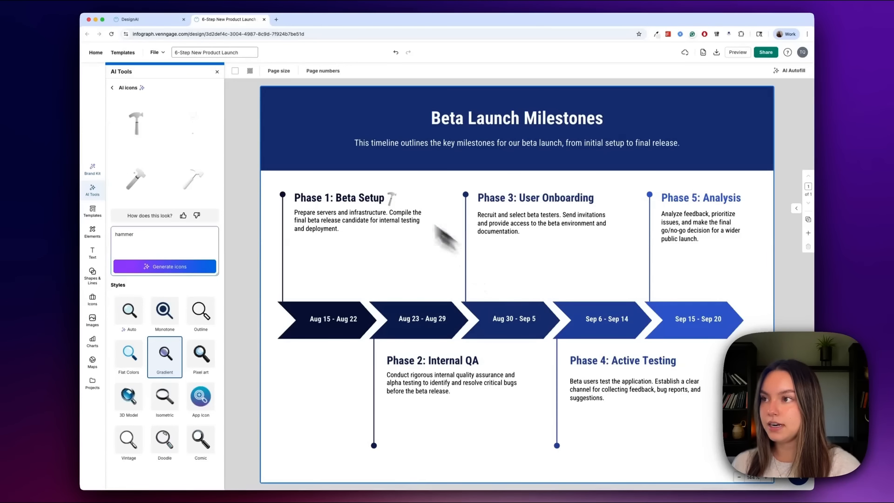
# Generate Gradient-style icons for "pencil" and place the blue-topped one, shrunk and tilted, just after the "Phase 5: Analysis" heading
pyautogui.doubleClick(130, 235)
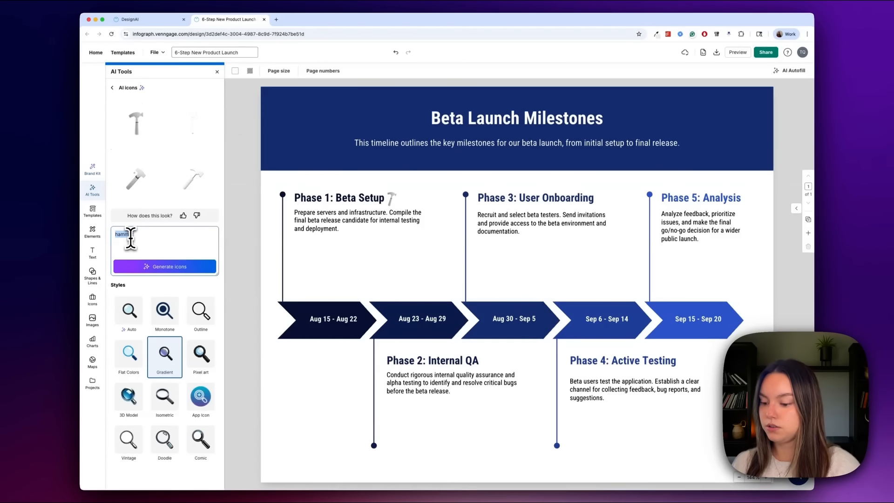
pyautogui.write('pencil')
pyautogui.press('Return')
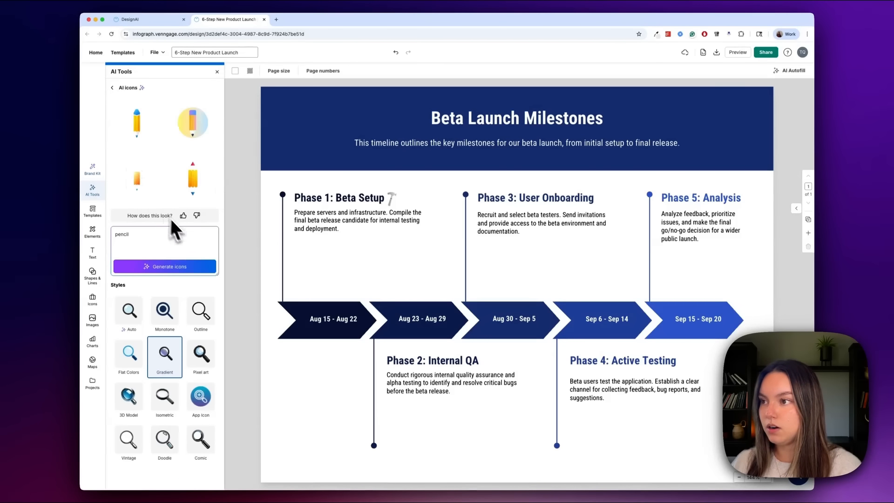
pyautogui.click(135, 130)
pyautogui.moveTo(547, 216)
pyautogui.mouseDown()
pyautogui.moveTo(419, 328)
pyautogui.moveTo(379, 393)
pyautogui.moveTo(788, 199)
pyautogui.moveTo(760, 199)
pyautogui.moveTo(745, 229)
pyautogui.mouseUp()
pyautogui.click(748, 275)
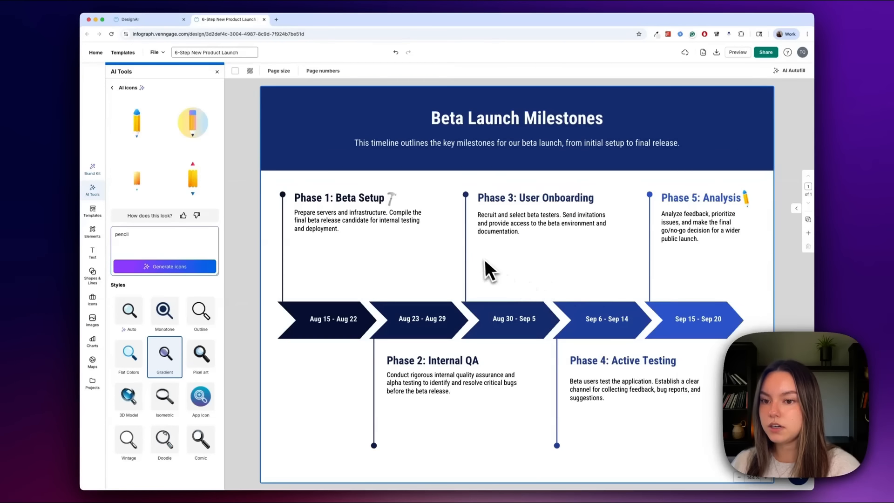
# Replace the icon prompt with "clipboard" and generate new Gradient-style icons
pyautogui.doubleClick(122, 234)
pyautogui.press('BackSpace')
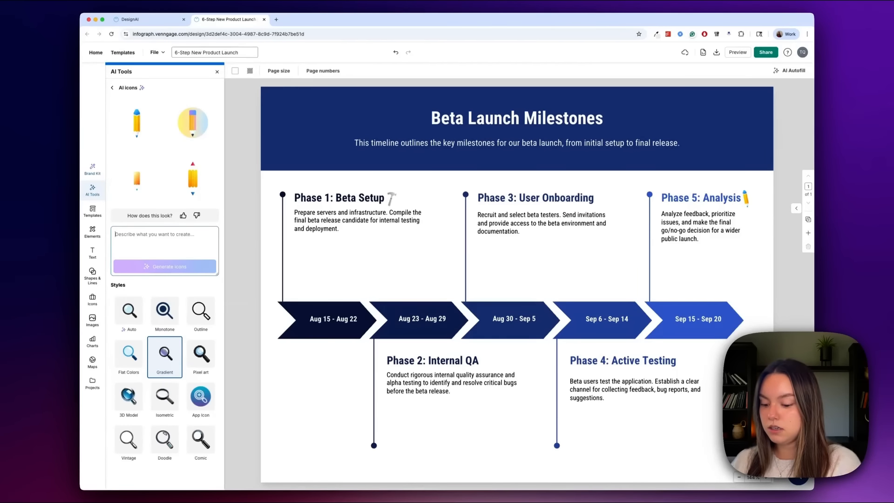
pyautogui.write('clipboa')
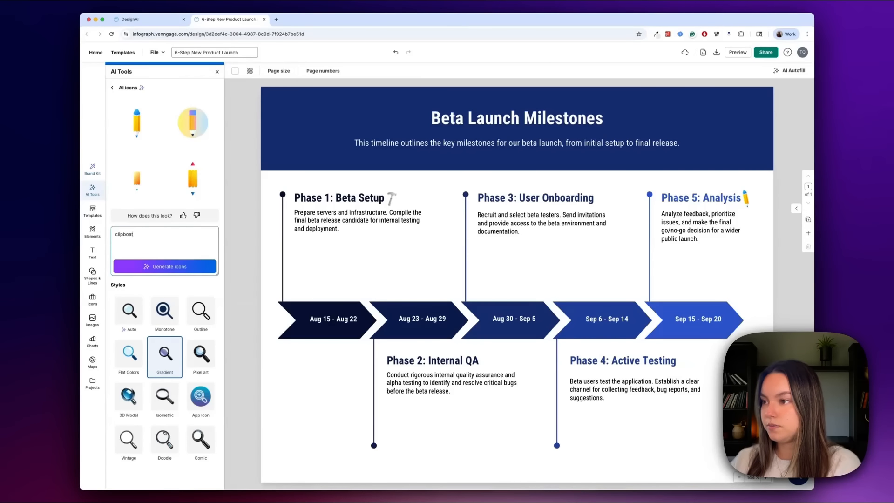
pyautogui.write('rd')
pyautogui.click(164, 266)
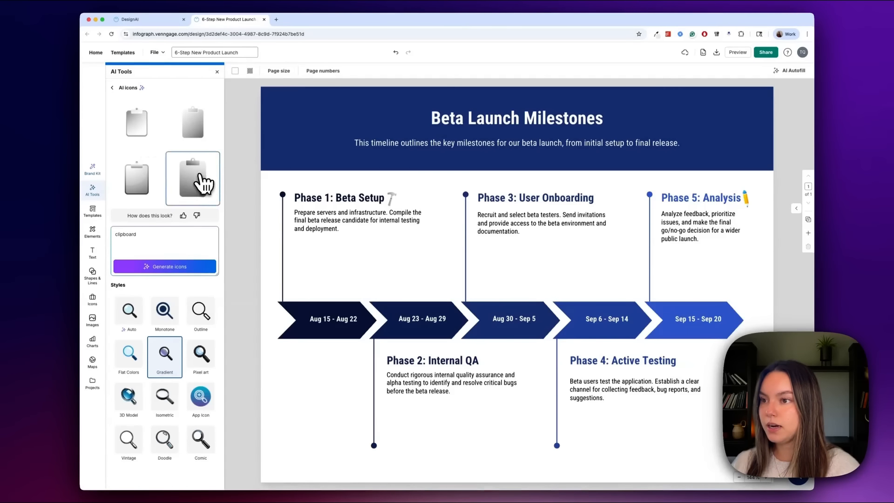
# Insert the dark grey clipboard icon with the ring clip, shrink it, and place it just after the "Phase 4: Active Testing" heading
pyautogui.click(200, 180)
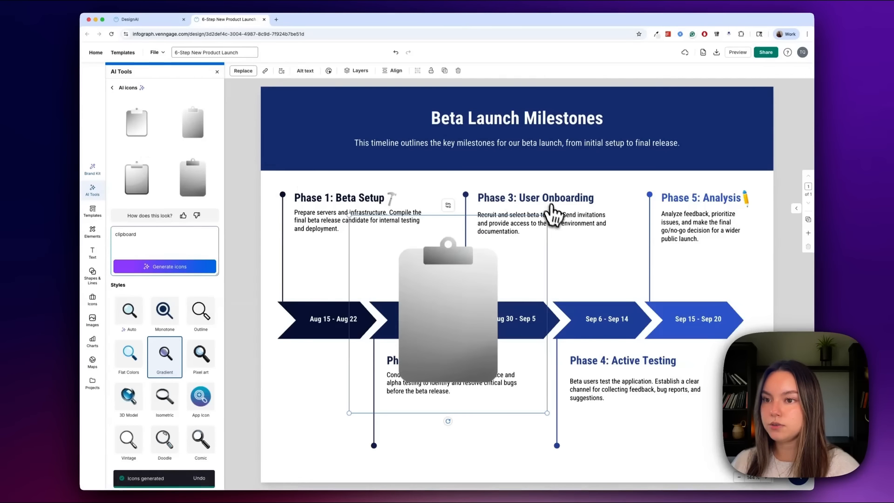
pyautogui.moveTo(550, 213); pyautogui.dragTo(383, 356)
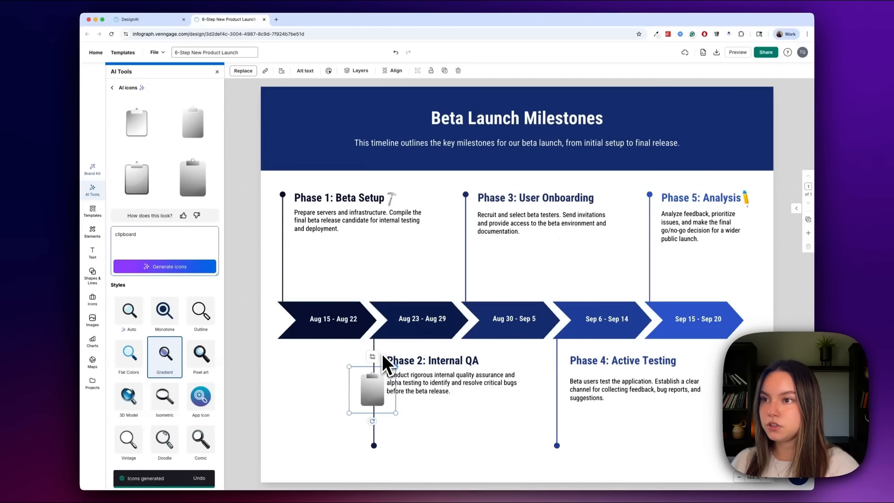
pyautogui.moveTo(377, 401); pyautogui.dragTo(700, 348)
pyautogui.click(737, 336)
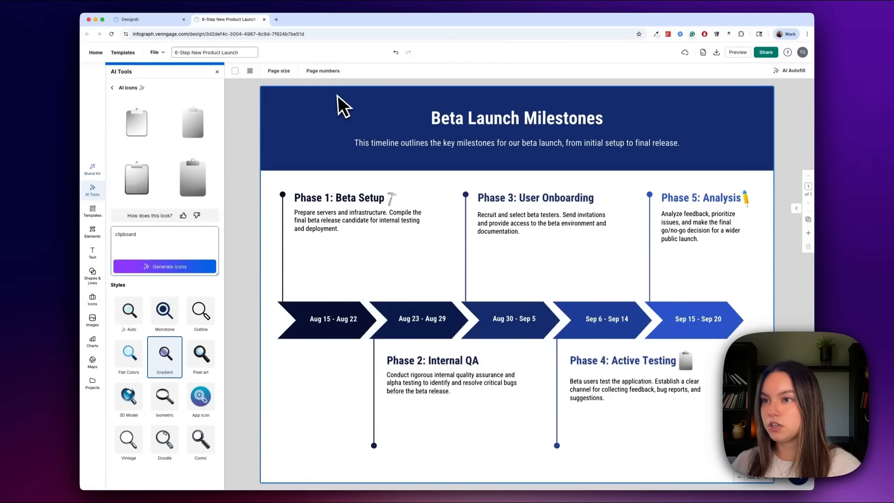
# Add a Brand Kit by looking up the company "zapier" and confirming the zapier.com brand
pyautogui.click(93, 189)
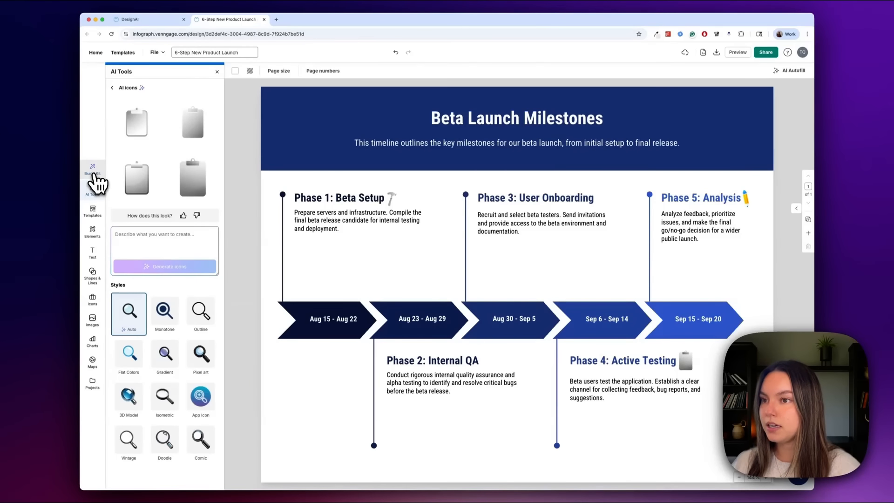
pyautogui.click(93, 173)
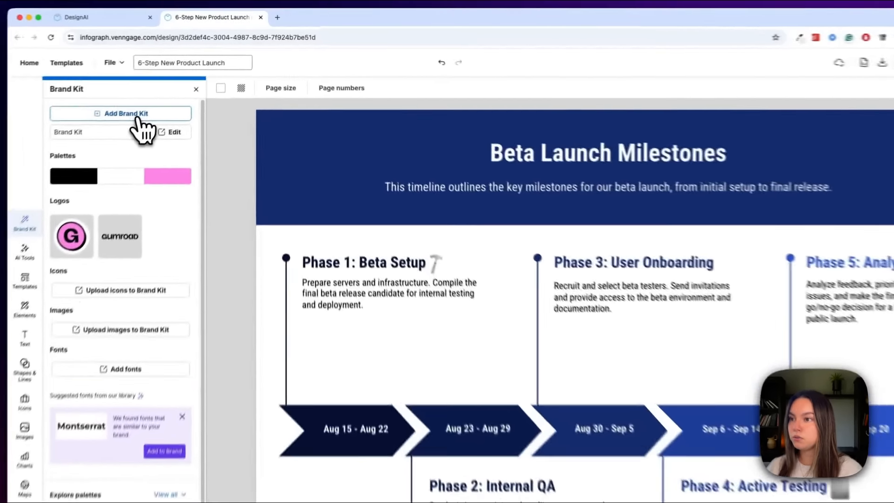
pyautogui.click(173, 93)
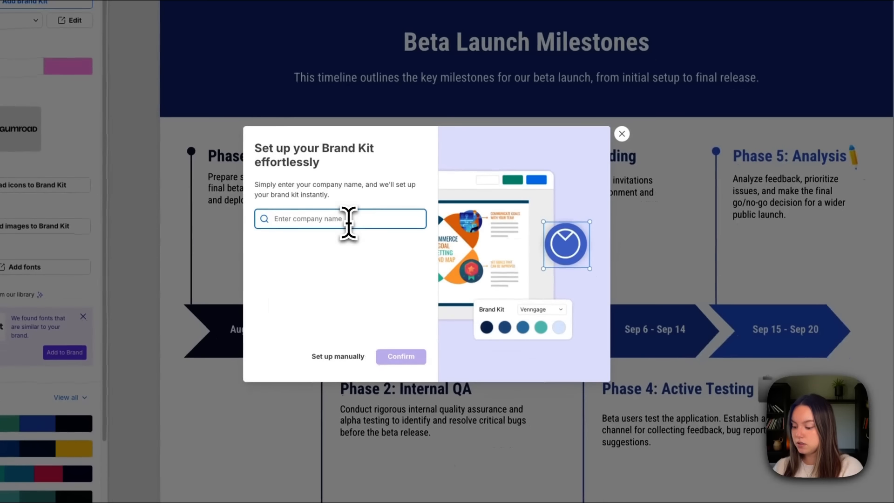
pyautogui.write('zapier')
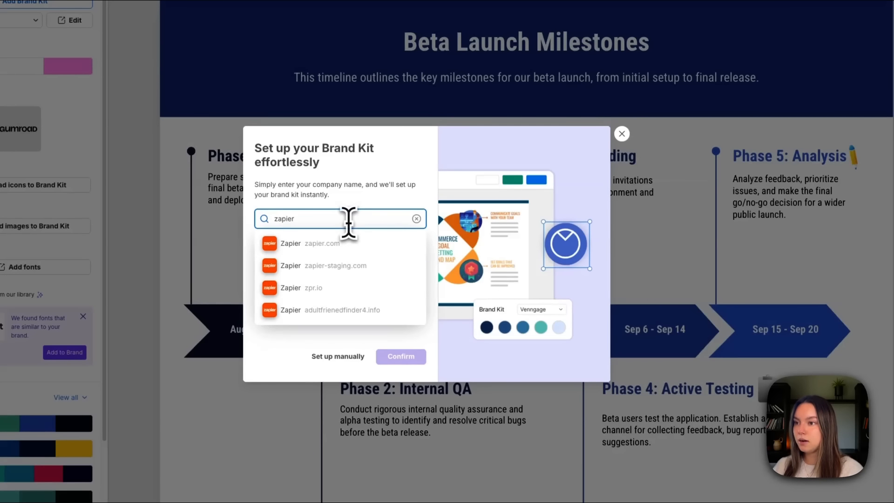
pyautogui.click(362, 245)
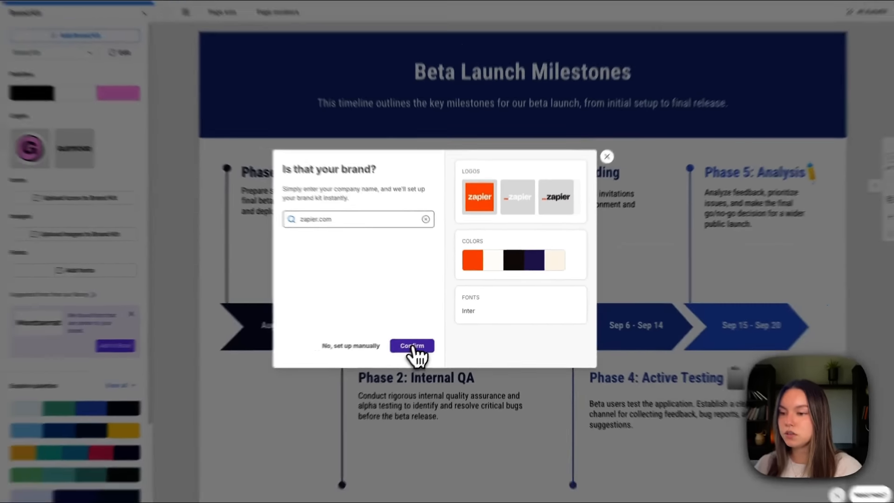
pyautogui.click(400, 352)
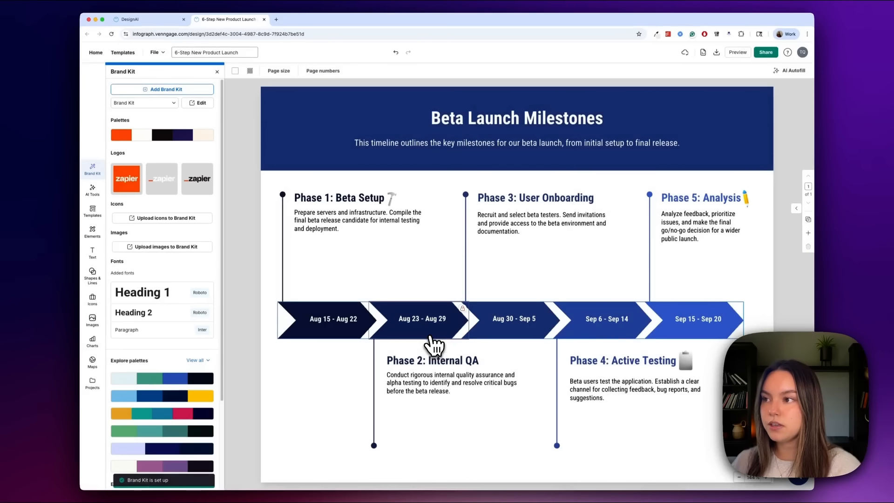
# Apply the Zapier brand palette and shuffle it until the header is cream and the Aug 23 - Aug 29 arrow is orange
pyautogui.click(160, 136)
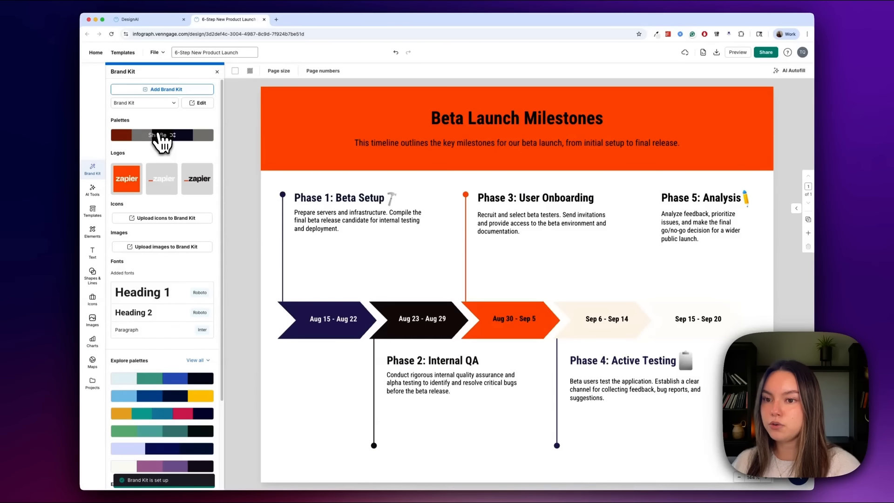
pyautogui.click(160, 135)
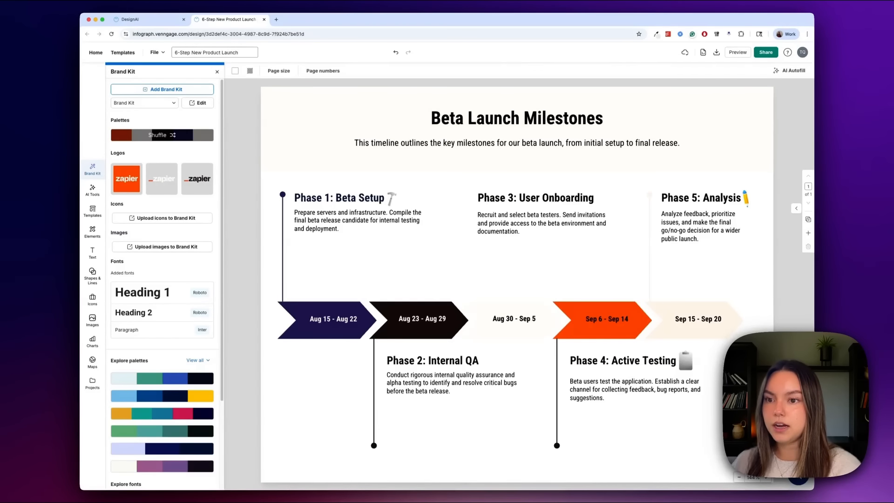
pyautogui.click(161, 136)
pyautogui.click(161, 135)
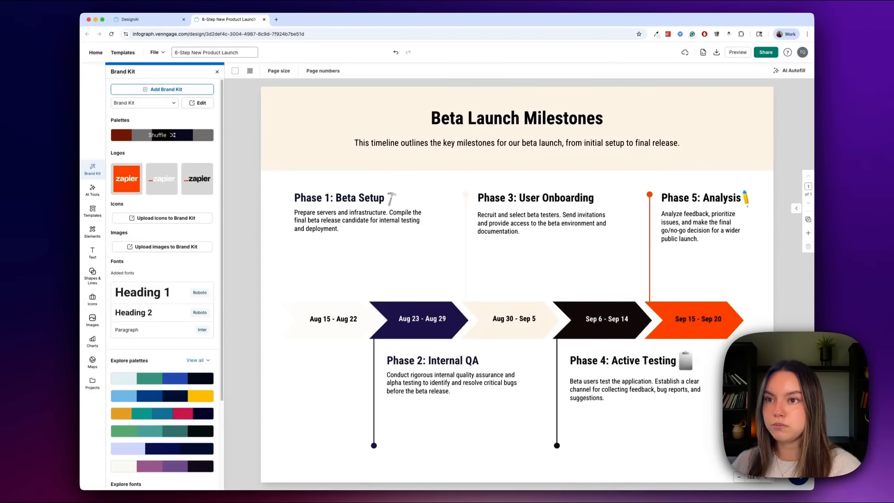
pyautogui.click(161, 135)
pyautogui.click(160, 135)
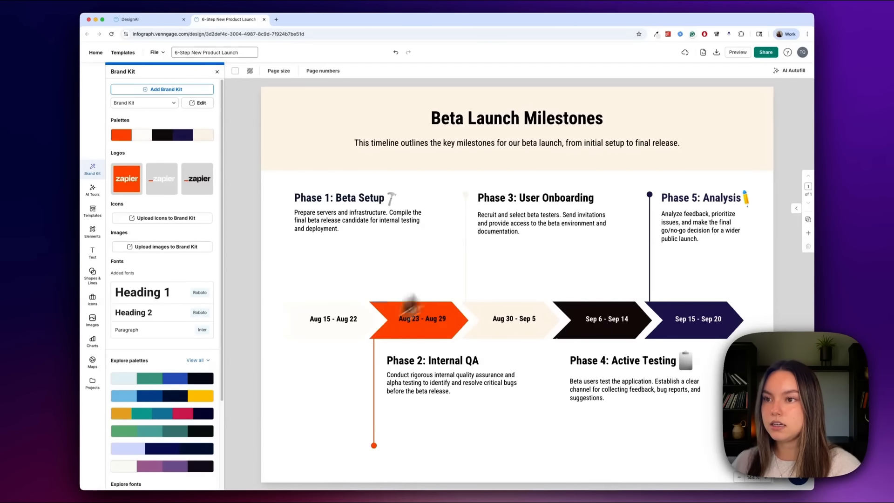
pyautogui.click(168, 187)
pyautogui.moveTo(561, 278); pyautogui.dragTo(466, 292)
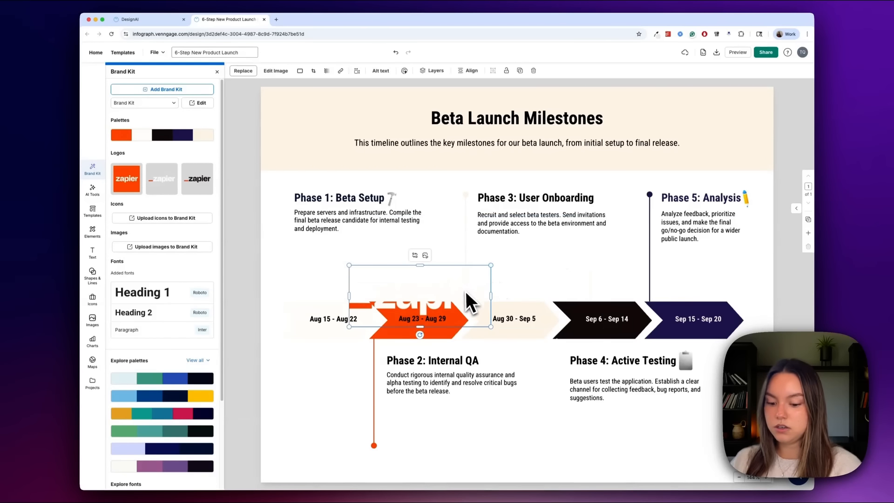
pyautogui.press('Delete')
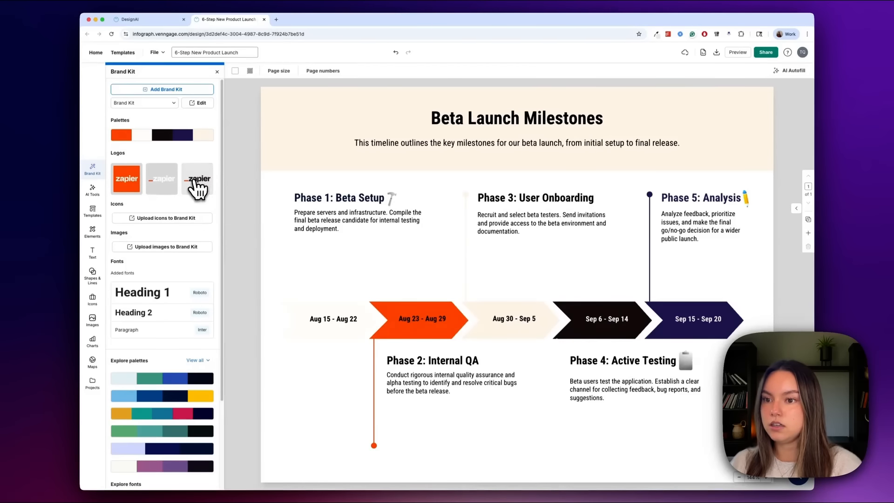
# Insert the dark-text Zapier logo from the Brand Kit, shrink it, and centre it above the "Beta Launch Milestones" title
pyautogui.click(198, 182)
pyautogui.moveTo(605, 216); pyautogui.dragTo(523, 299)
pyautogui.moveTo(465, 289); pyautogui.dragTo(533, 95)
pyautogui.click(418, 163)
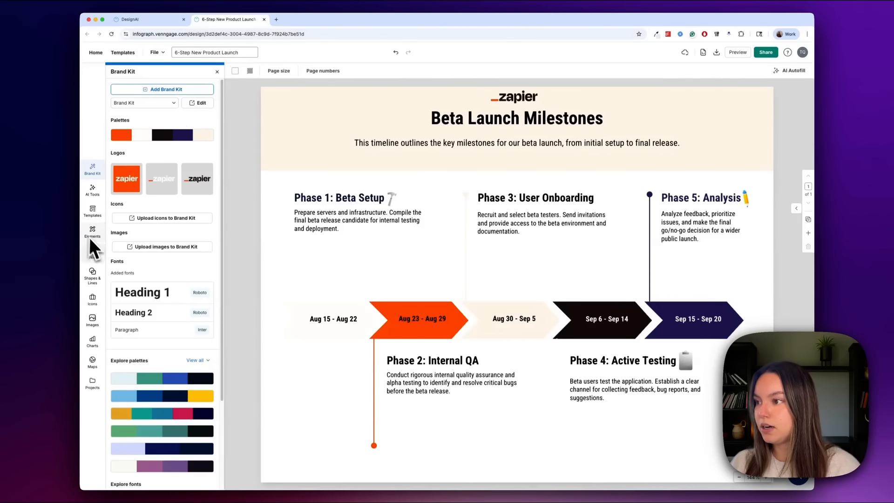
# Leave the AI icon generator and request AI design feedback on the timeline
pyautogui.click(93, 189)
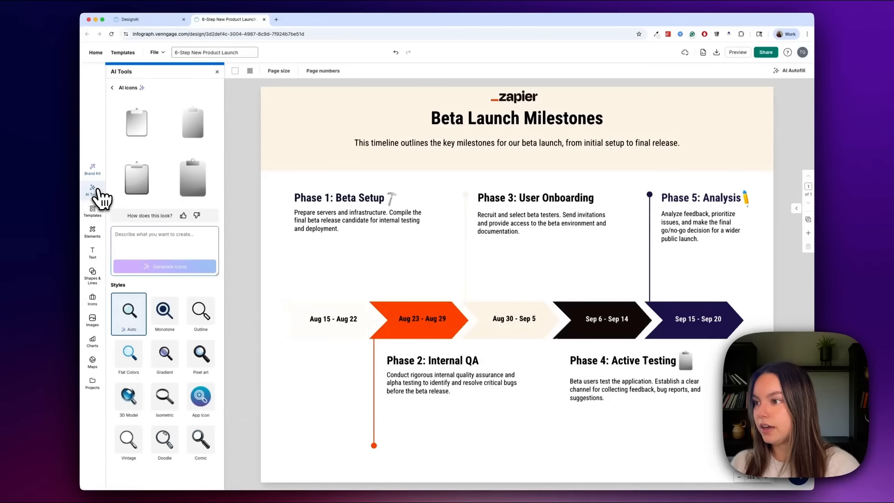
pyautogui.click(112, 87)
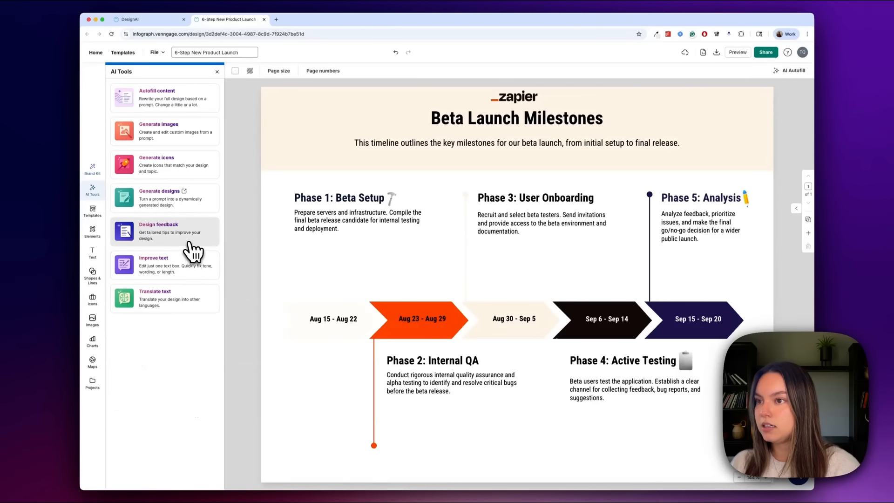
pyautogui.click(186, 233)
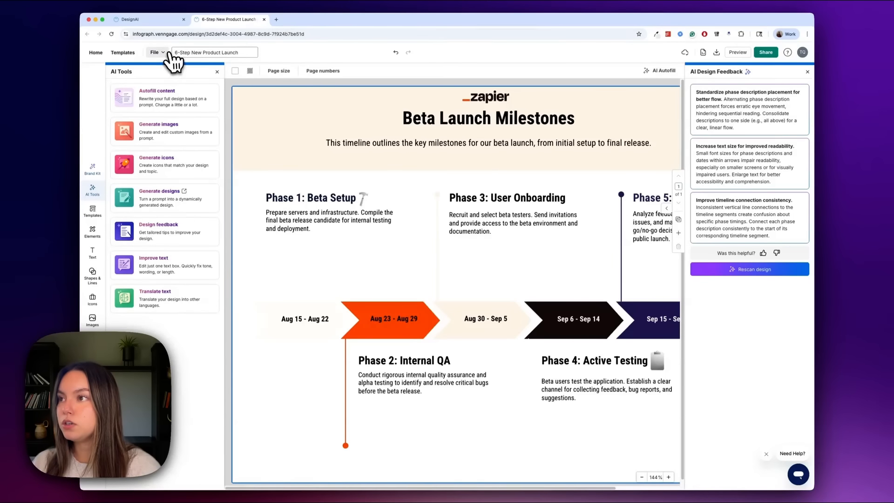
# Run the accessibility checker on the design and review its auto-detected issues and manual review items
pyautogui.click(162, 54)
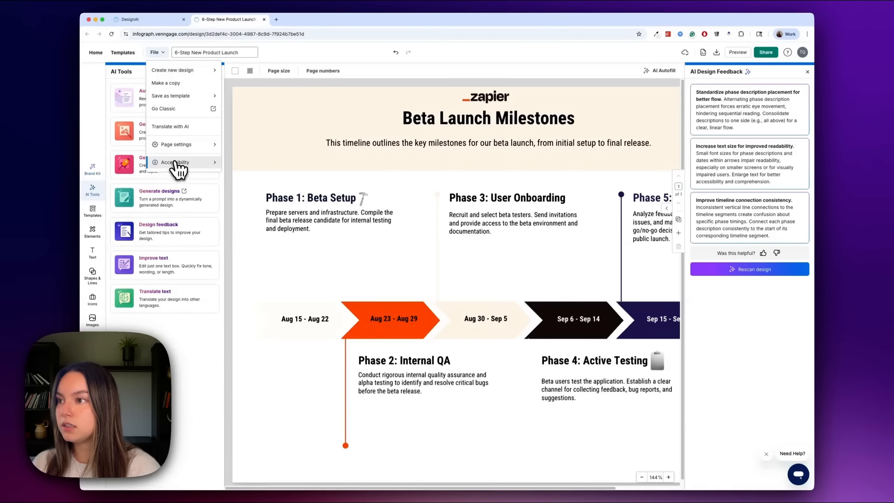
pyautogui.moveTo(178, 163)
pyautogui.click(266, 169)
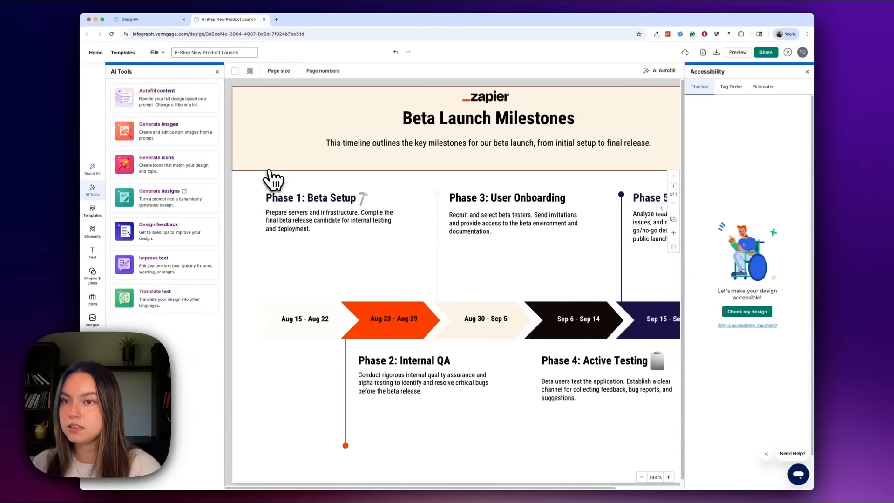
pyautogui.click(751, 312)
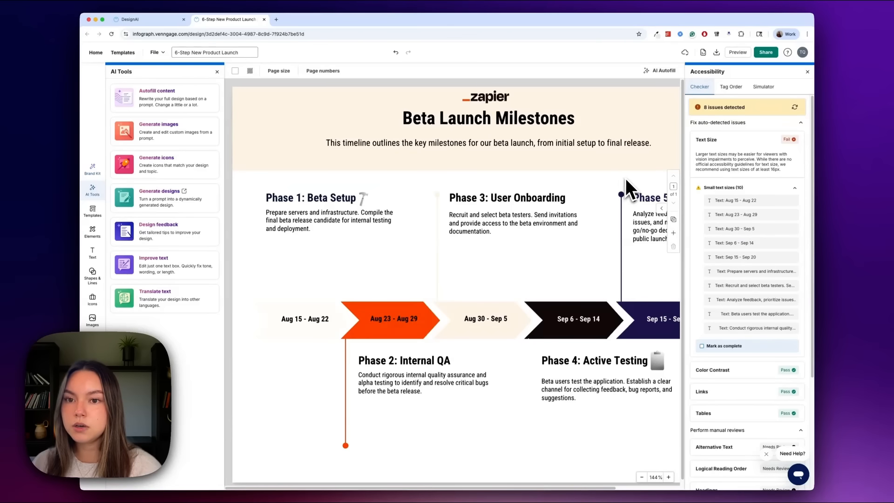
pyautogui.scroll(-5, 795, 228)
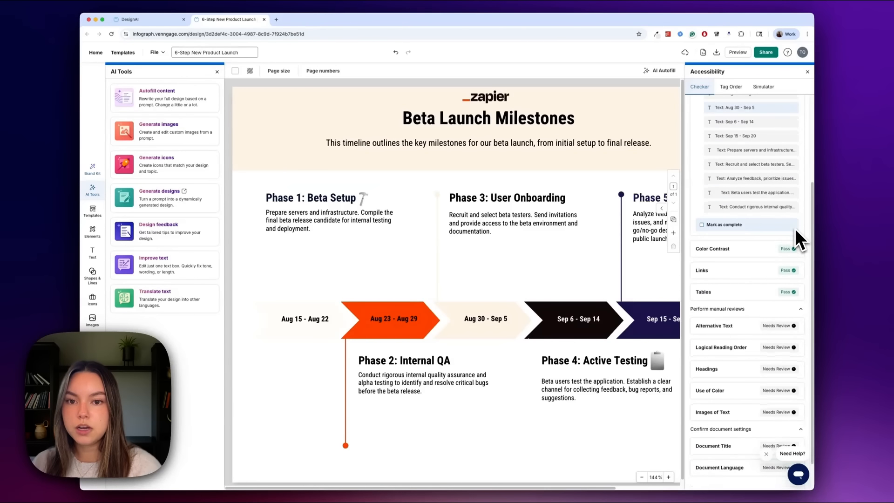
pyautogui.scroll(-2, 725, 284)
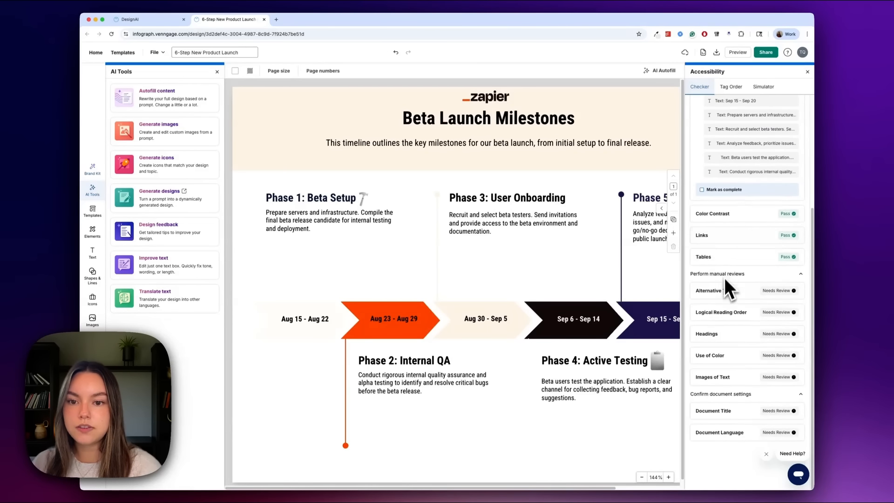
# Add the missing alternative text "zapier logo (dark)" to the Zapier logo in the header
pyautogui.click(719, 292)
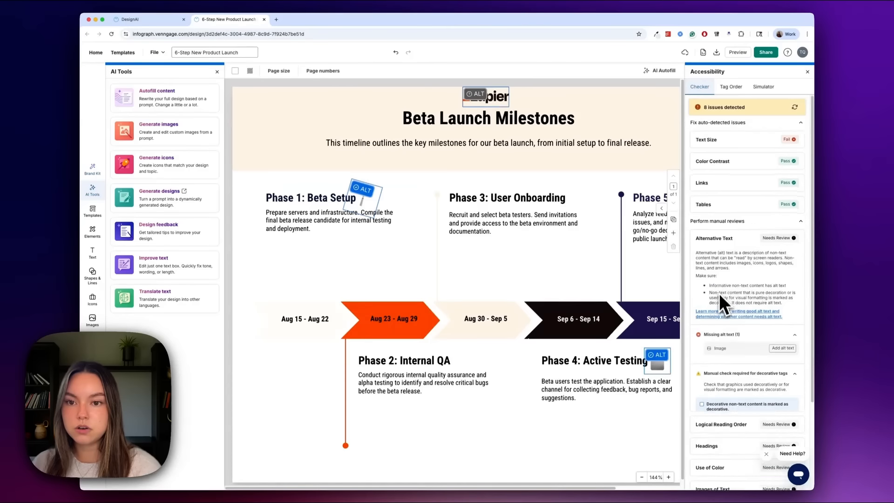
pyautogui.scroll(-2, 750, 247)
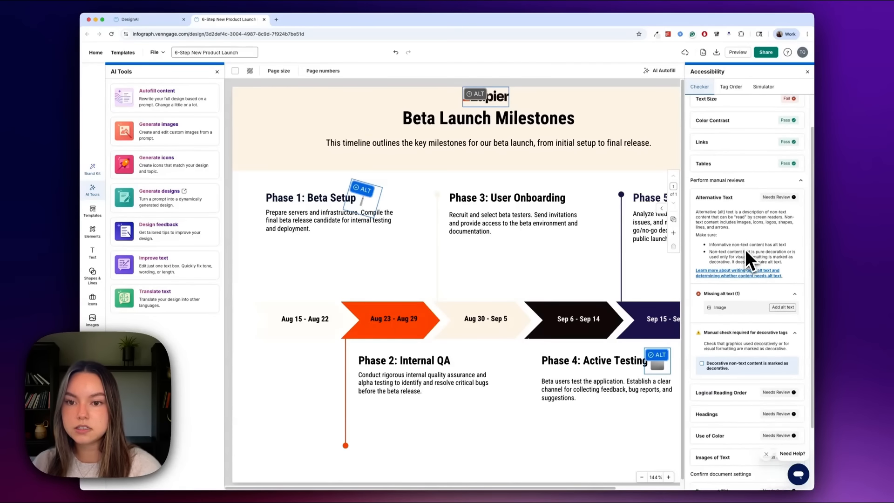
pyautogui.click(787, 307)
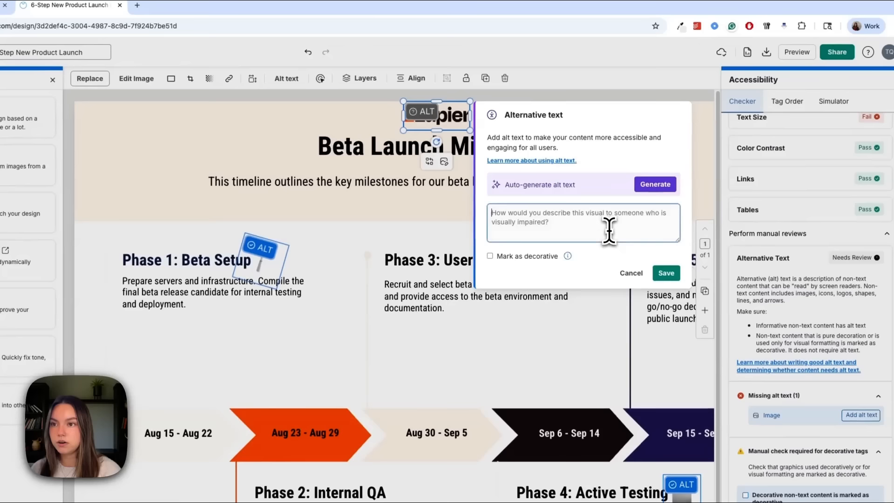
pyautogui.click(607, 178)
pyautogui.write('zapier logo')
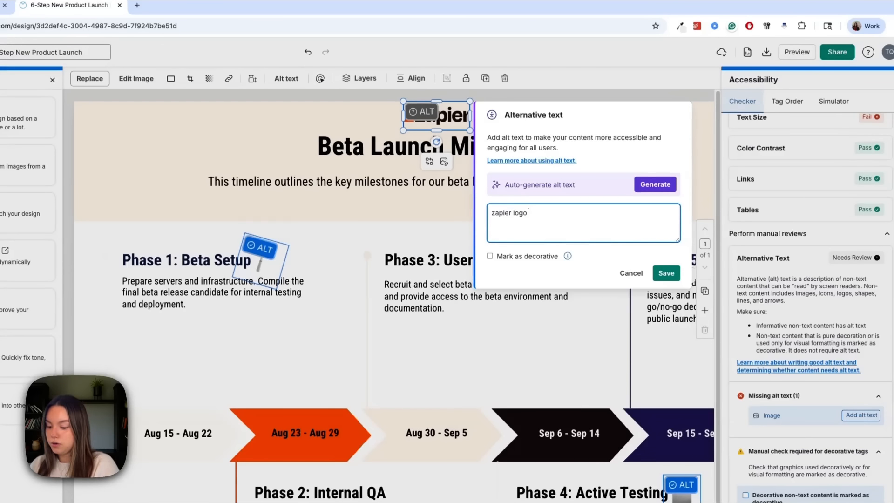
pyautogui.write(' (dark)')
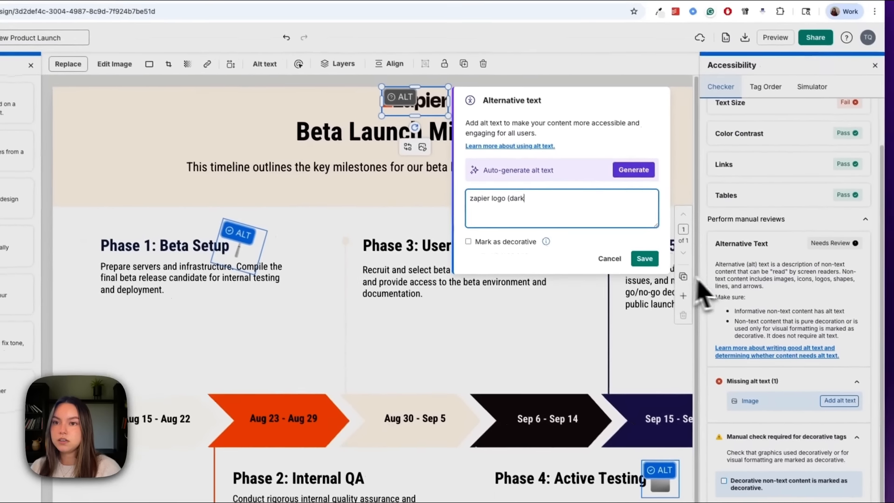
pyautogui.click(669, 273)
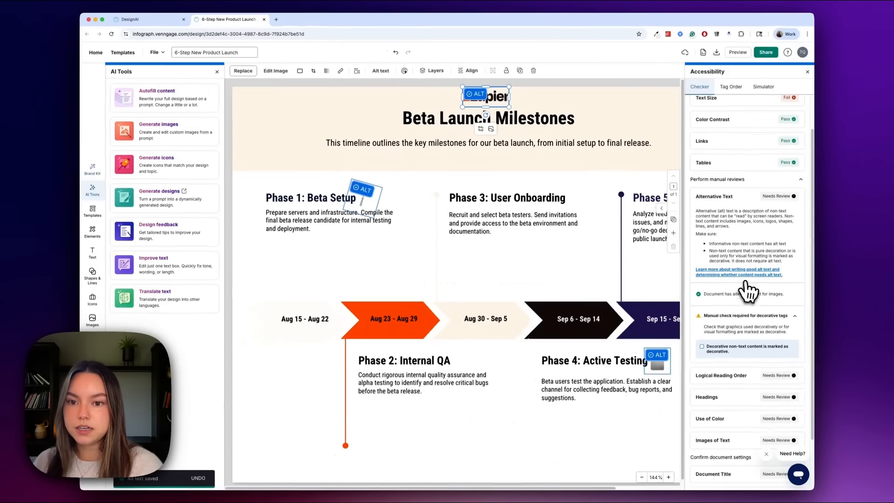
# Review the Logical Reading Order accessibility check and close the accessibility checker
pyautogui.scroll(-3, 789, 371)
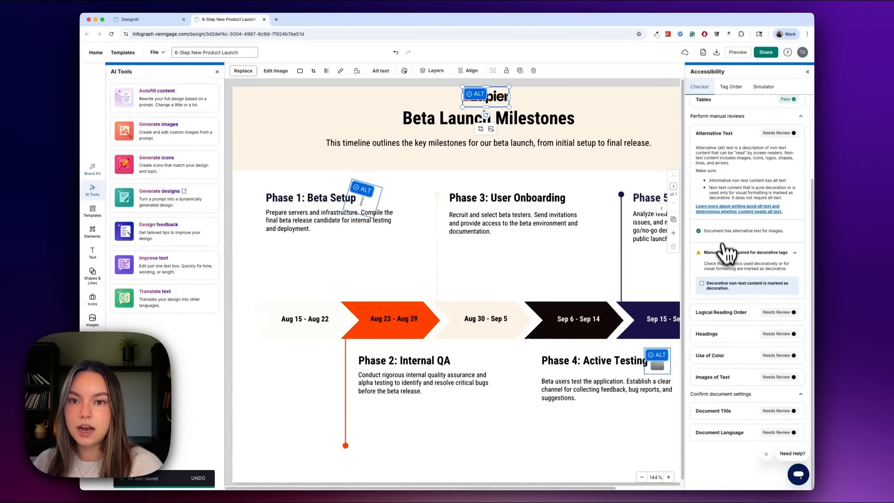
pyautogui.click(795, 253)
pyautogui.click(734, 313)
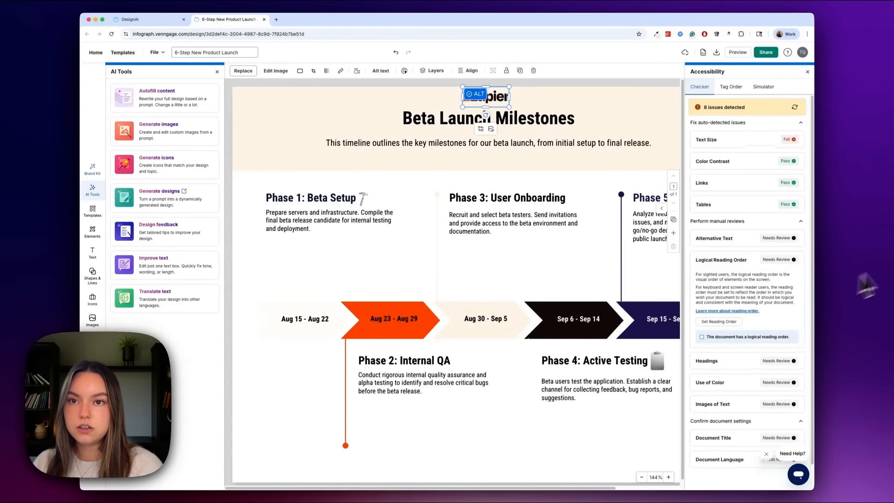
pyautogui.scroll(-1, 738, 284)
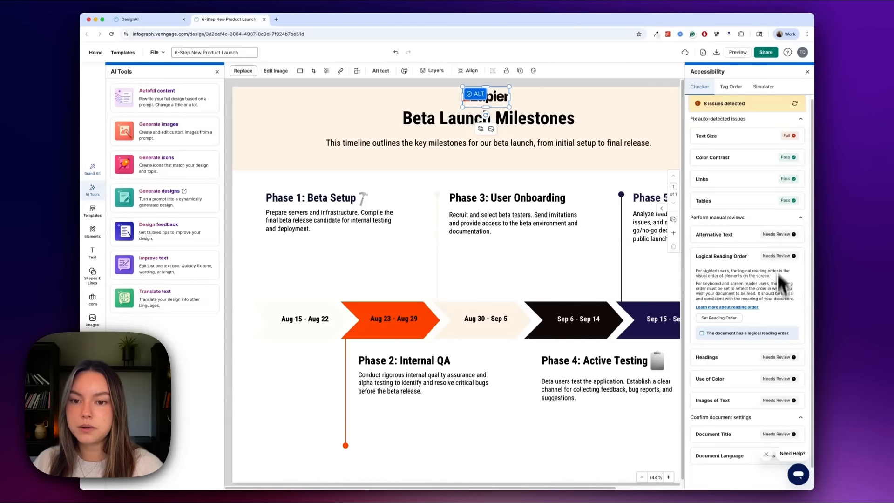
pyautogui.click(740, 257)
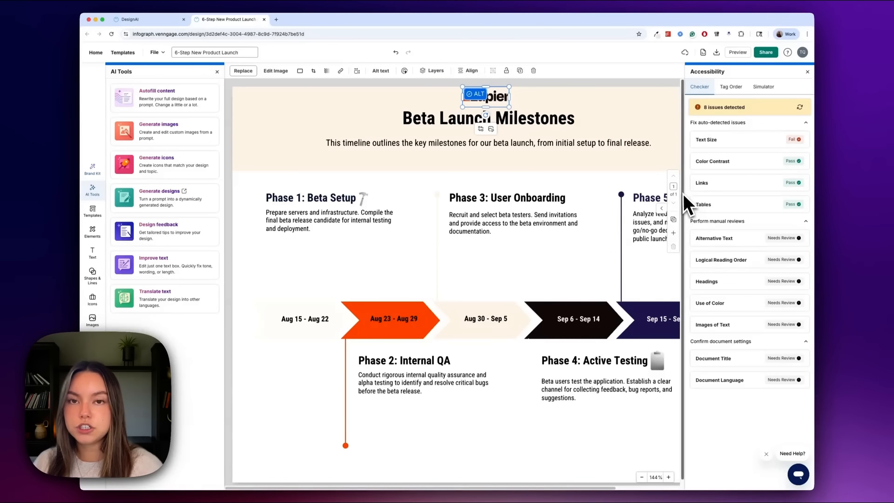
pyautogui.click(807, 72)
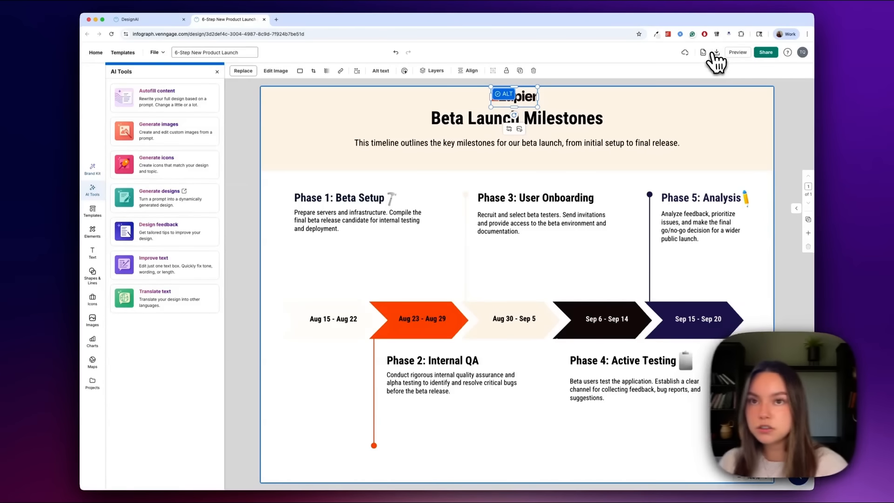
# Review the design's download formats and sharing options, and leave without exporting or sharing
pyautogui.click(716, 54)
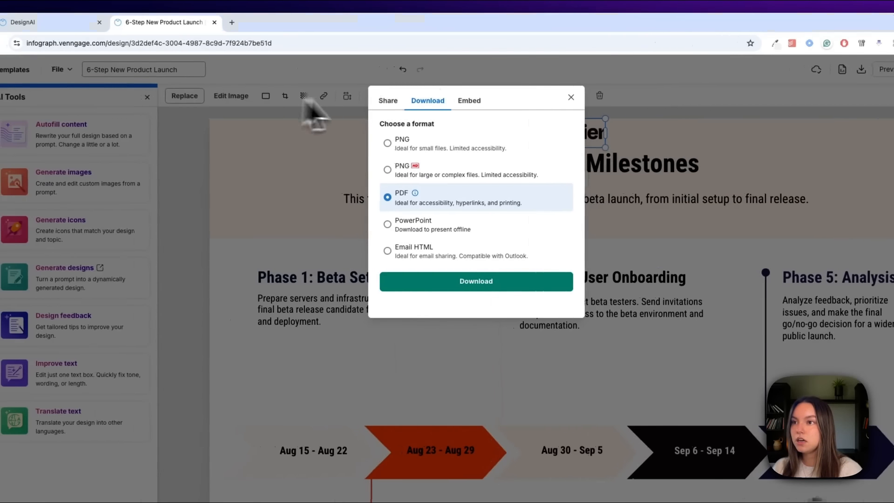
pyautogui.click(388, 101)
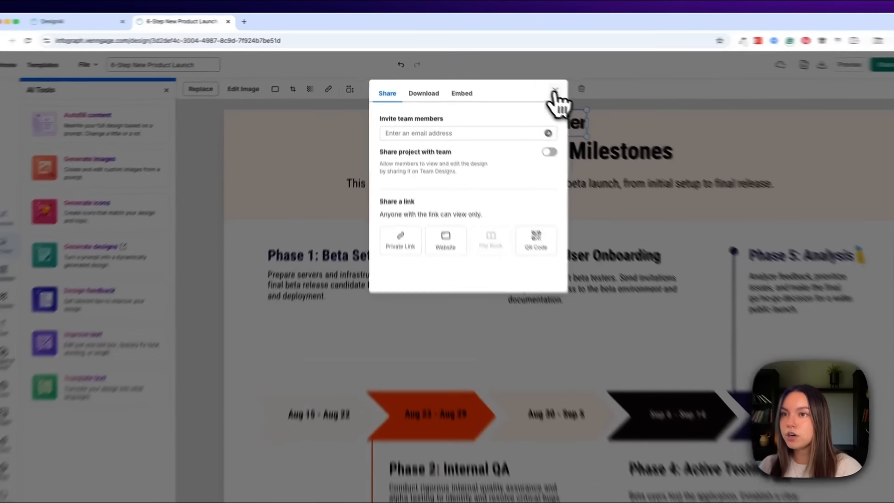
pyautogui.click(571, 96)
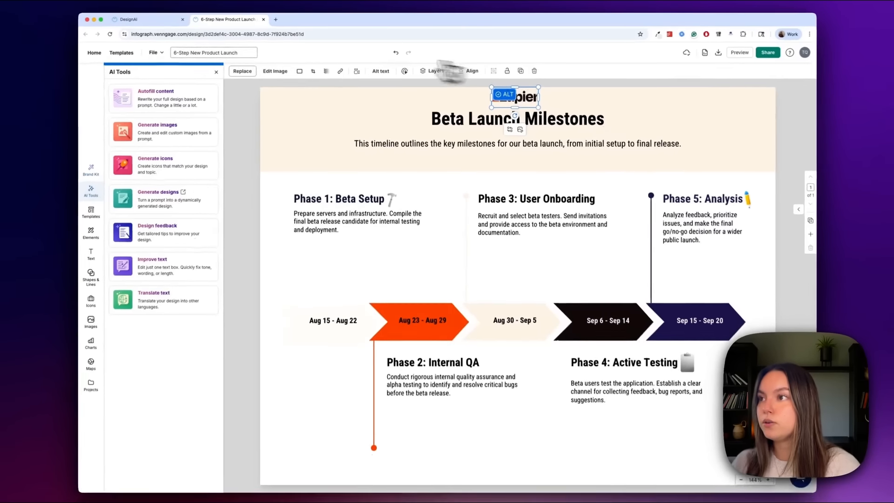
# Look for the option to save the design as a template
pyautogui.click(156, 52)
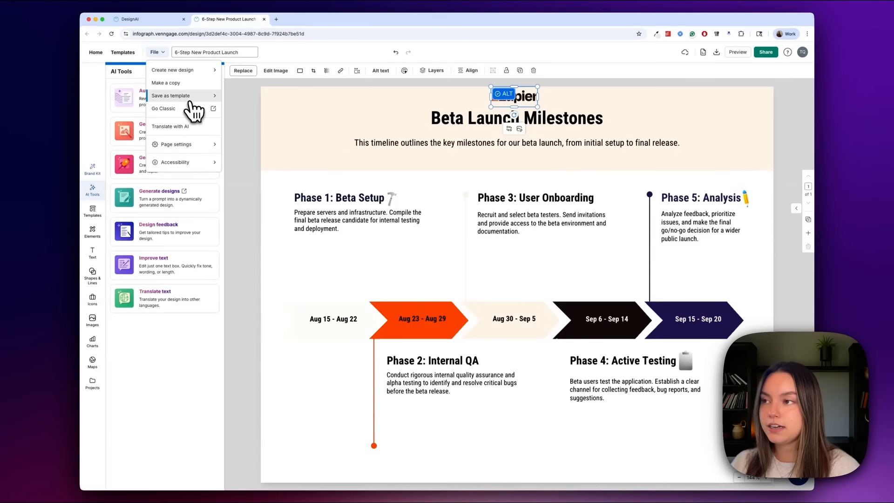